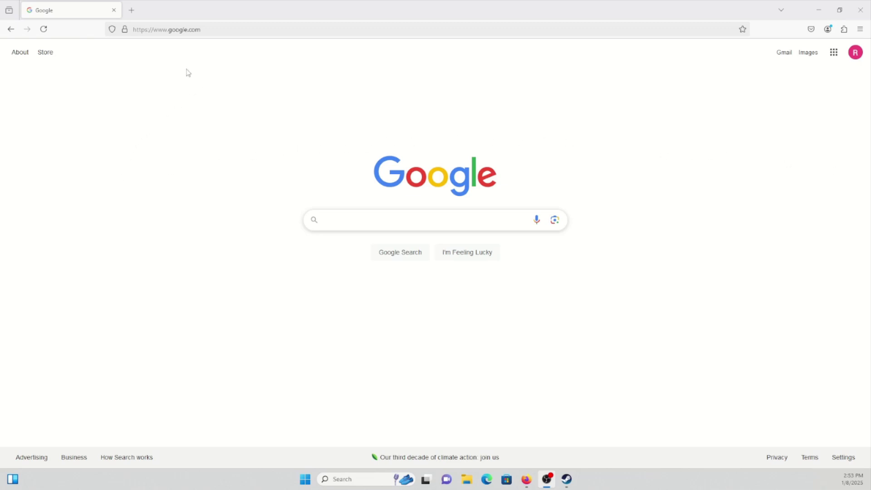
Search Google for "linux mint" and open the Download page of linuxmint.com
{"action": "left_click", "coordinate": [380, 221]}
{"action": "type", "text": "lin"}
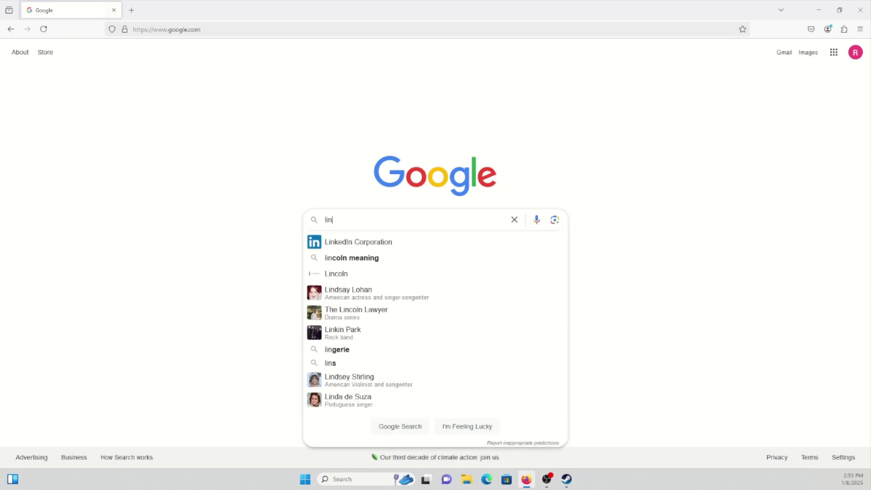
{"action": "type", "text": "ux mint"}
{"action": "key", "text": "Return"}
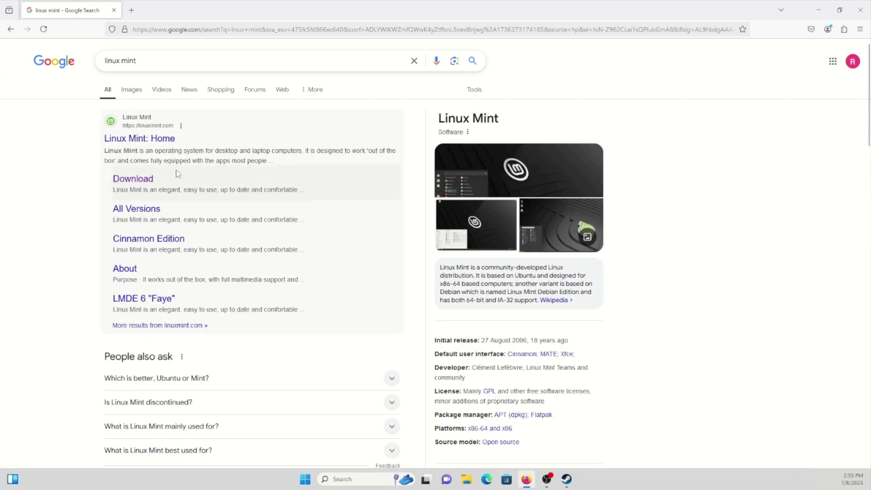
{"action": "left_click", "coordinate": [135, 184]}
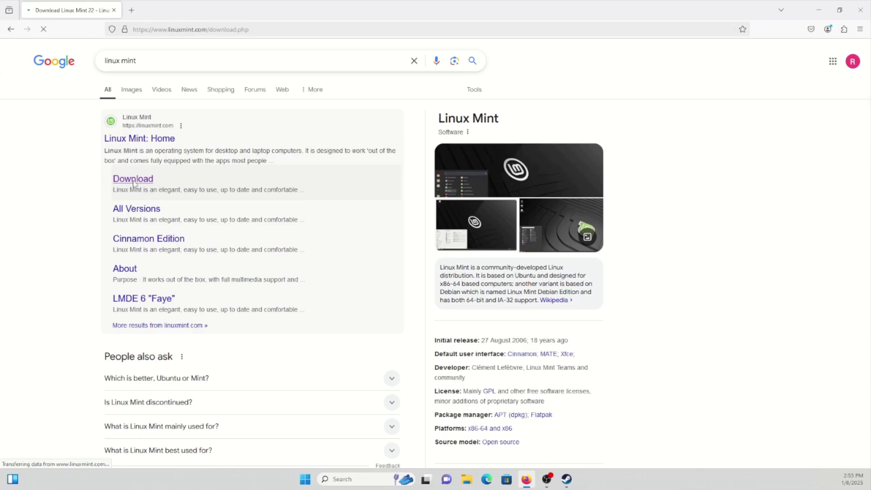
Examine the Cinnamon, Xfce and MATE editions offered on the Linux Mint download page
{"action": "scroll", "coordinate": [90, 216], "scroll_direction": "down", "scroll_amount": 3}
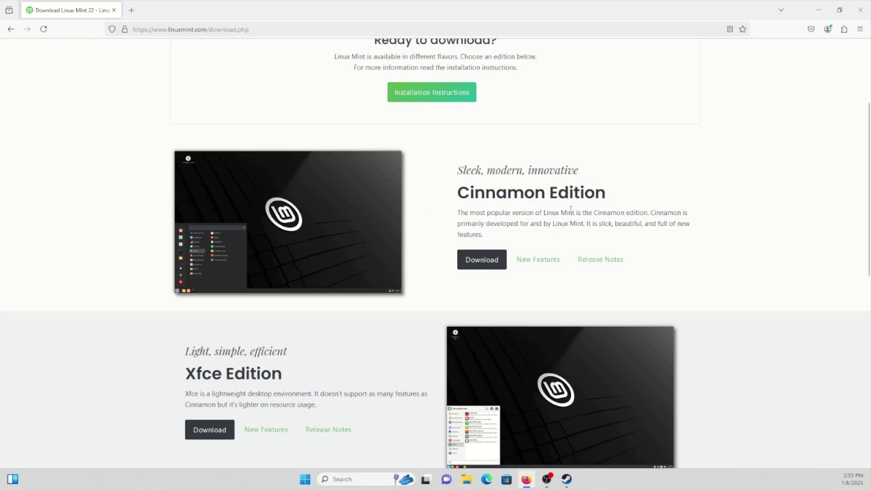
{"action": "scroll", "coordinate": [113, 210], "scroll_direction": "down", "scroll_amount": 2}
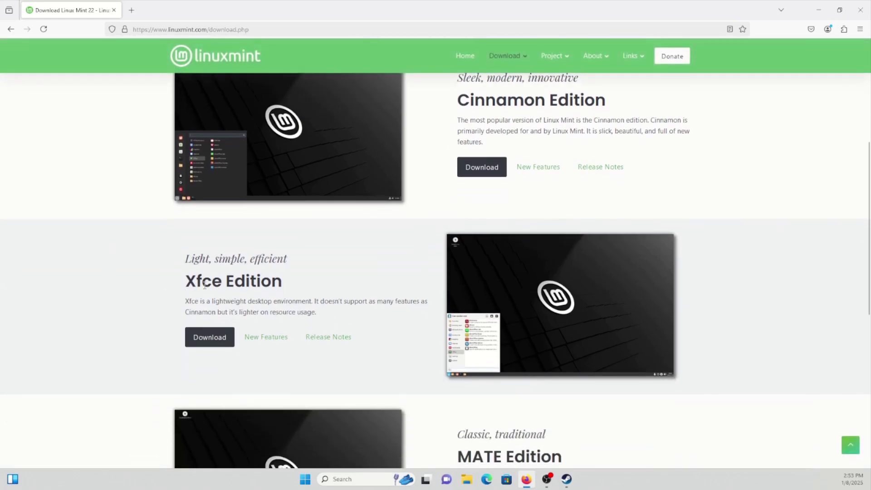
{"action": "scroll", "coordinate": [143, 288], "scroll_direction": "down", "scroll_amount": 3}
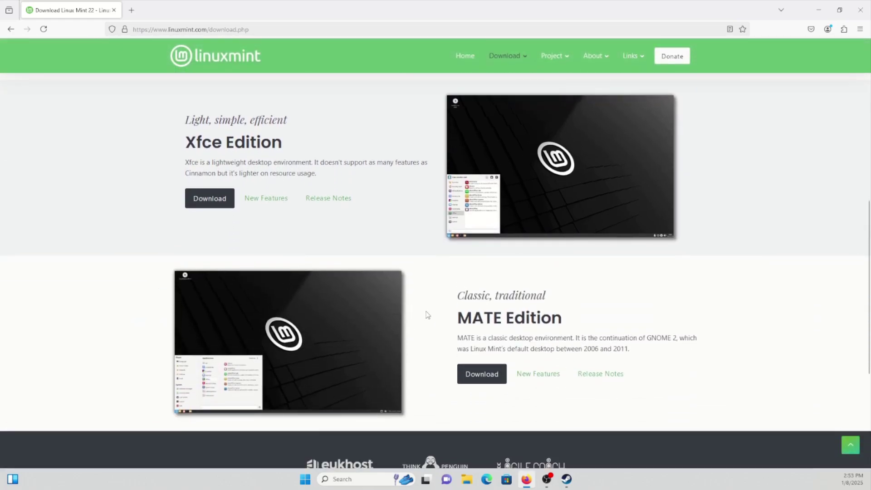
{"action": "scroll", "coordinate": [390, 242], "scroll_direction": "up", "scroll_amount": 3}
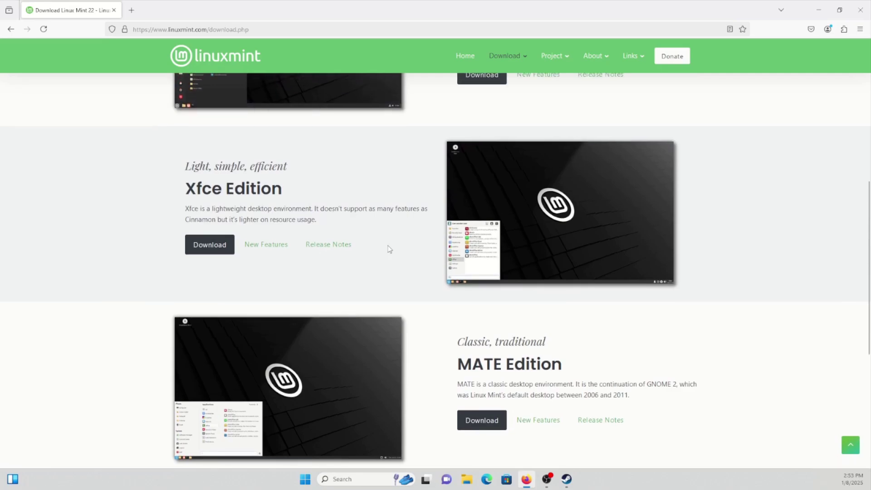
{"action": "scroll", "coordinate": [386, 182], "scroll_direction": "up", "scroll_amount": 1}
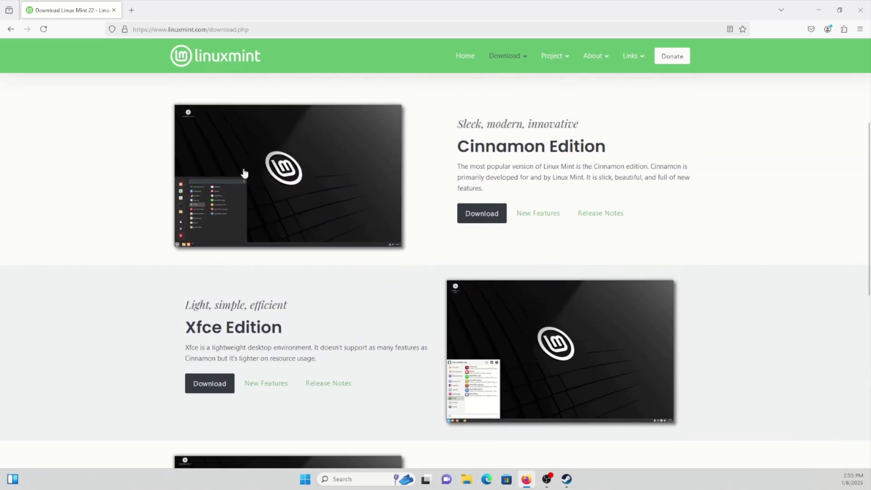
{"action": "scroll", "coordinate": [471, 308], "scroll_direction": "down", "scroll_amount": 2}
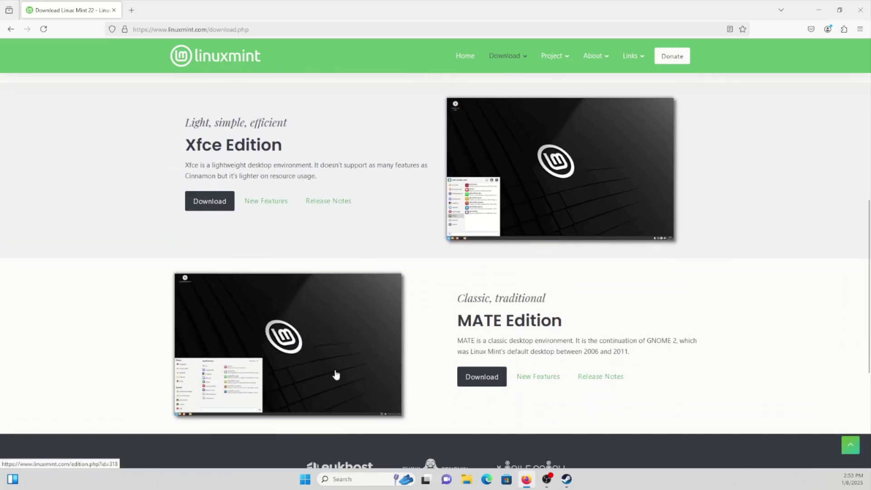
{"action": "scroll", "coordinate": [334, 374], "scroll_direction": "down", "scroll_amount": 2}
{"action": "scroll", "coordinate": [358, 227], "scroll_direction": "up", "scroll_amount": 5}
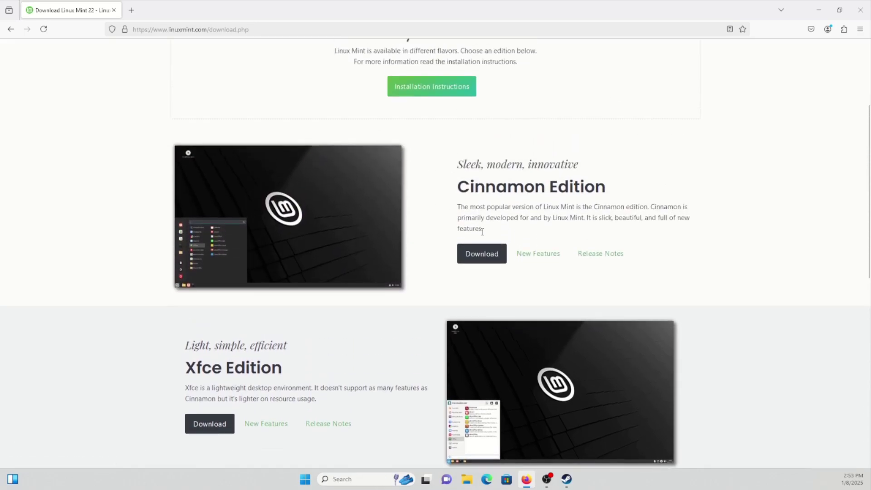
Start downloading the Cinnamon Edition ISO from the USA mirror Hoobly and cancel the download
{"action": "left_click", "coordinate": [481, 254]}
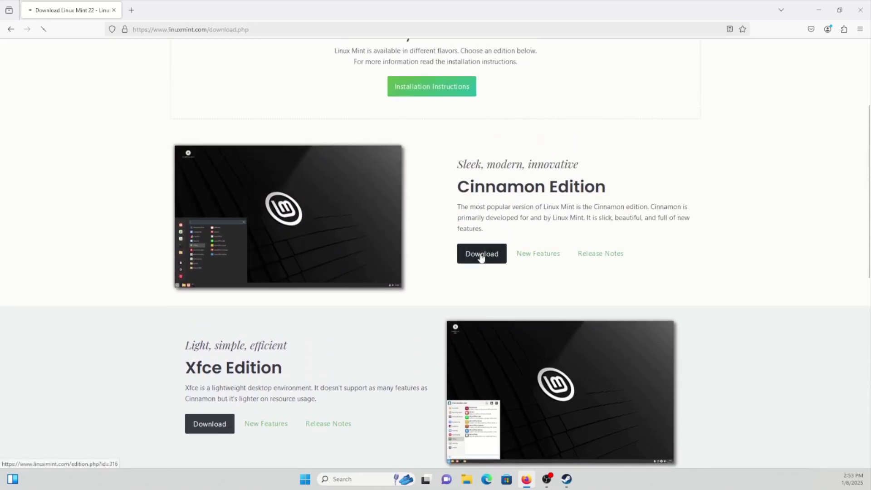
{"action": "scroll", "coordinate": [407, 254], "scroll_direction": "down", "scroll_amount": 3}
{"action": "scroll", "coordinate": [407, 254], "scroll_direction": "down", "scroll_amount": 4}
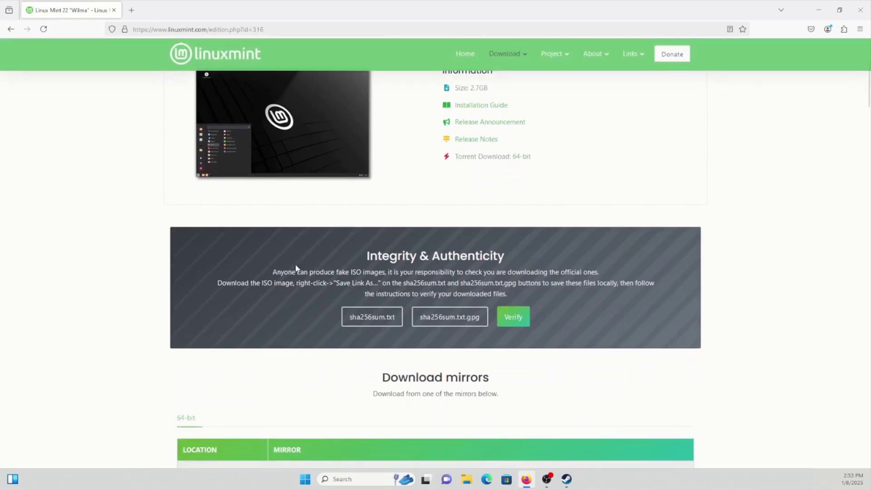
{"action": "scroll", "coordinate": [256, 244], "scroll_direction": "down", "scroll_amount": 2}
{"action": "scroll", "coordinate": [256, 244], "scroll_direction": "down", "scroll_amount": 1}
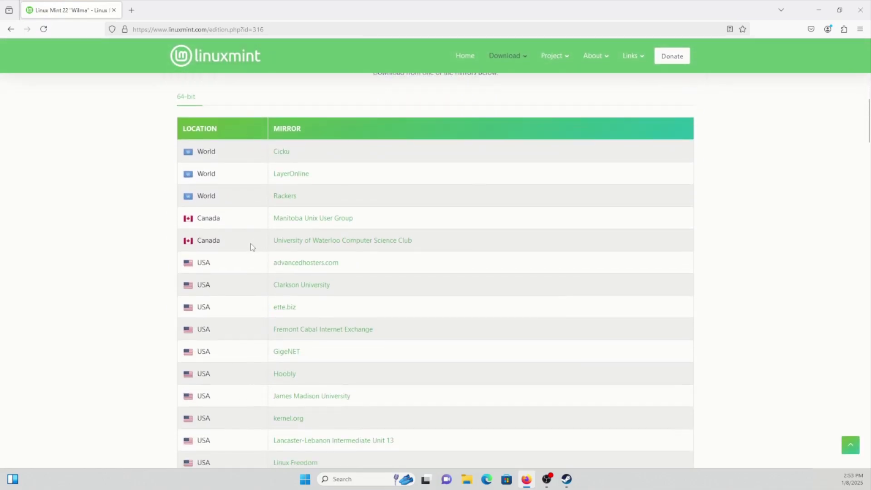
{"action": "scroll", "coordinate": [230, 259], "scroll_direction": "down", "scroll_amount": 2}
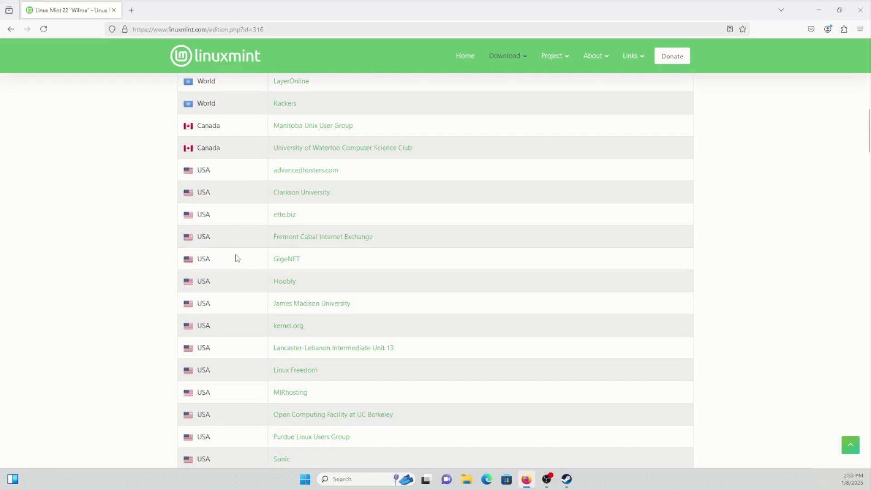
{"action": "scroll", "coordinate": [247, 219], "scroll_direction": "down", "scroll_amount": 1}
{"action": "scroll", "coordinate": [237, 265], "scroll_direction": "down", "scroll_amount": 2}
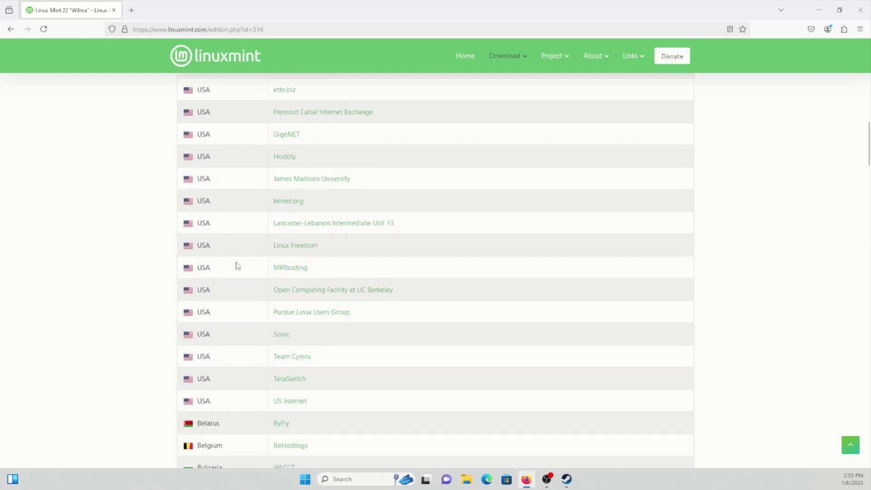
{"action": "scroll", "coordinate": [276, 168], "scroll_direction": "up", "scroll_amount": 1}
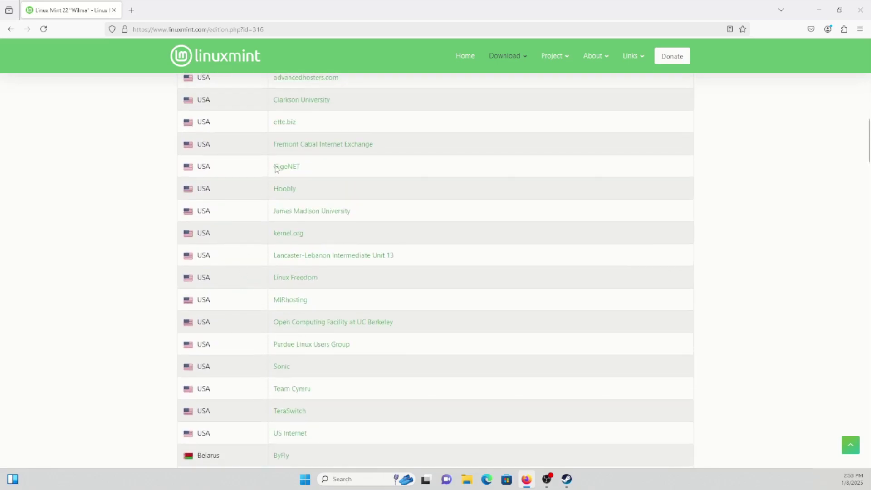
{"action": "left_click", "coordinate": [278, 192]}
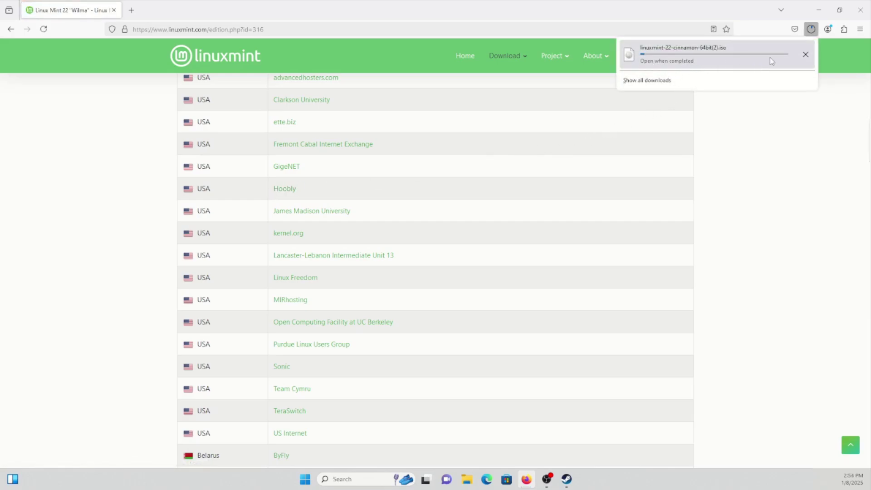
{"action": "left_click", "coordinate": [806, 55]}
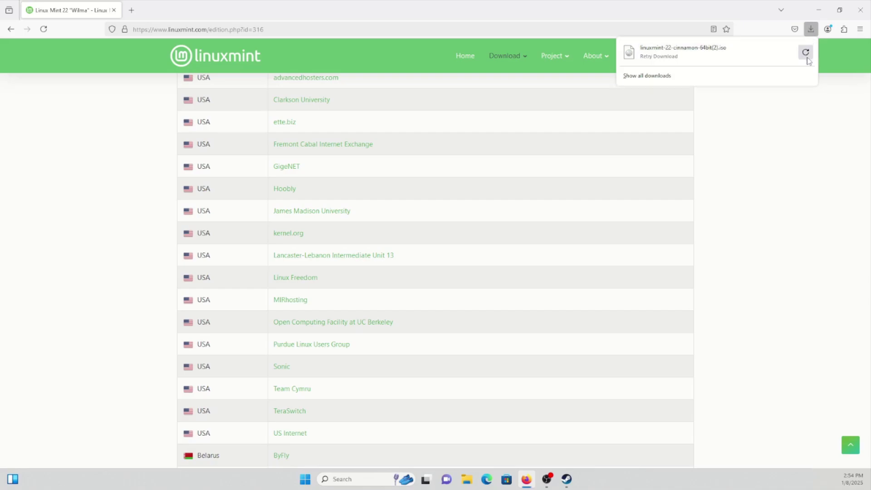
{"action": "left_click", "coordinate": [778, 162]}
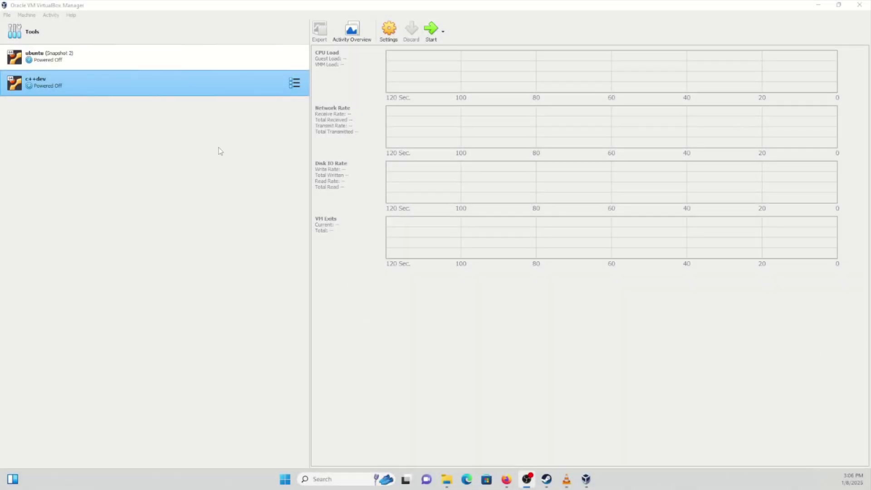
In VirtualBox Manager, begin creating a new virtual machine named linuxmint
{"action": "left_click", "coordinate": [192, 40]}
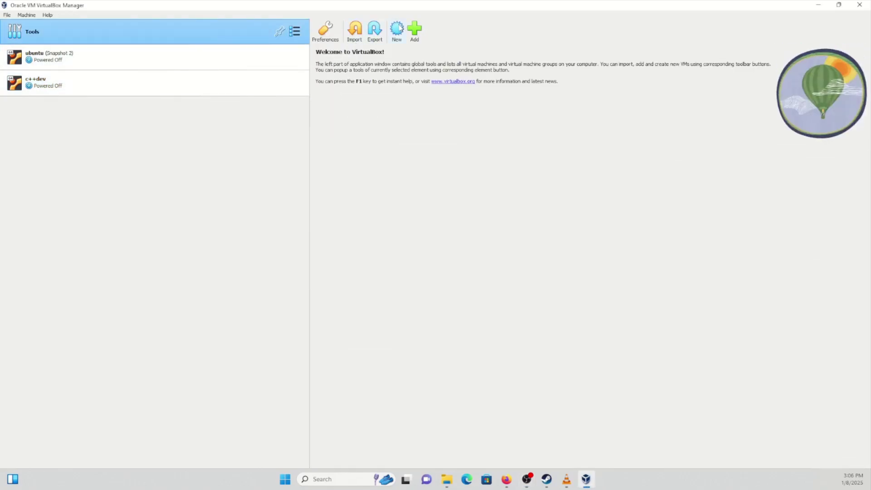
{"action": "left_click", "coordinate": [397, 29]}
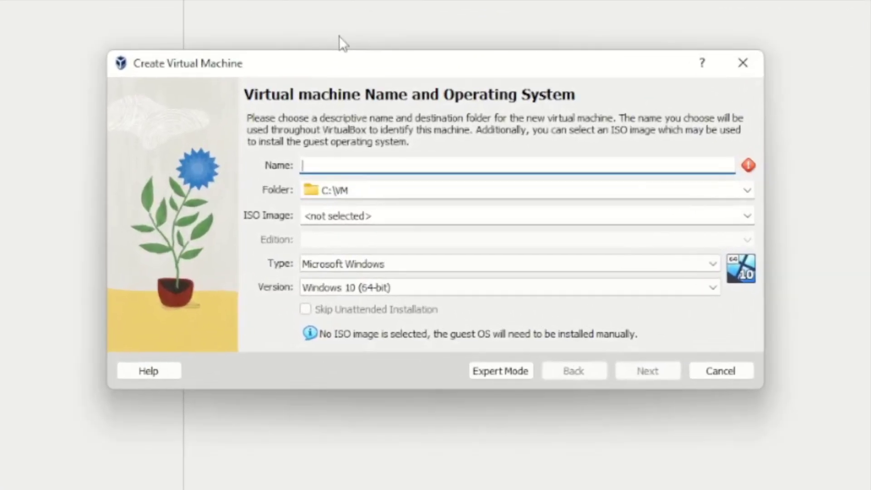
{"action": "type", "text": "linu"}
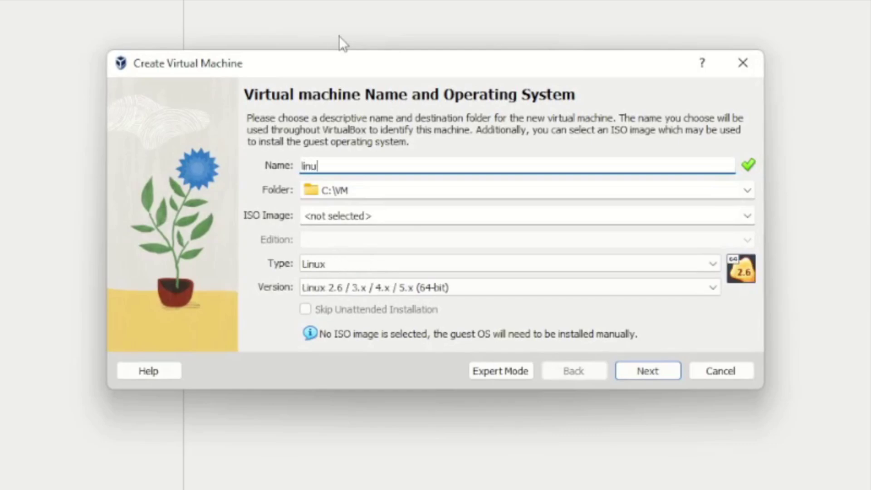
{"action": "type", "text": "xmint"}
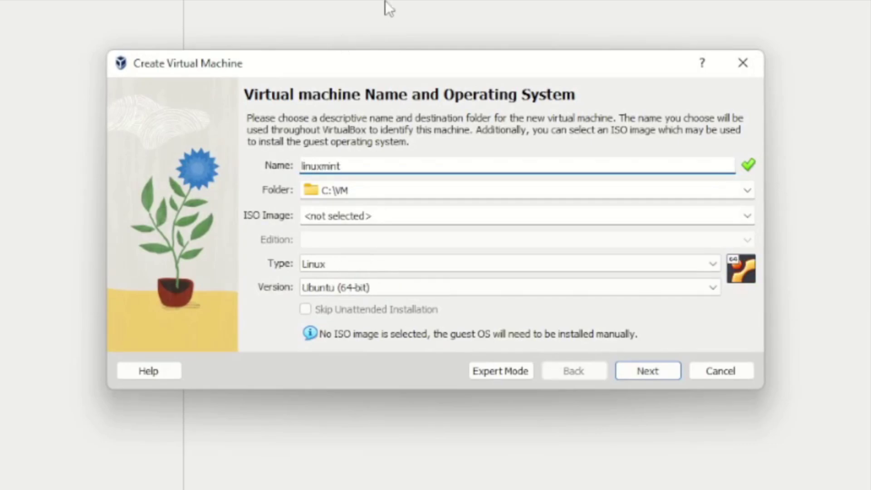
Choose C:\VM\linuxmint-22-cinnamon-64bit(1).iso as the ISO image and enable Skip Unattended Installation, continuing to the hardware settings
{"action": "left_click", "coordinate": [464, 213]}
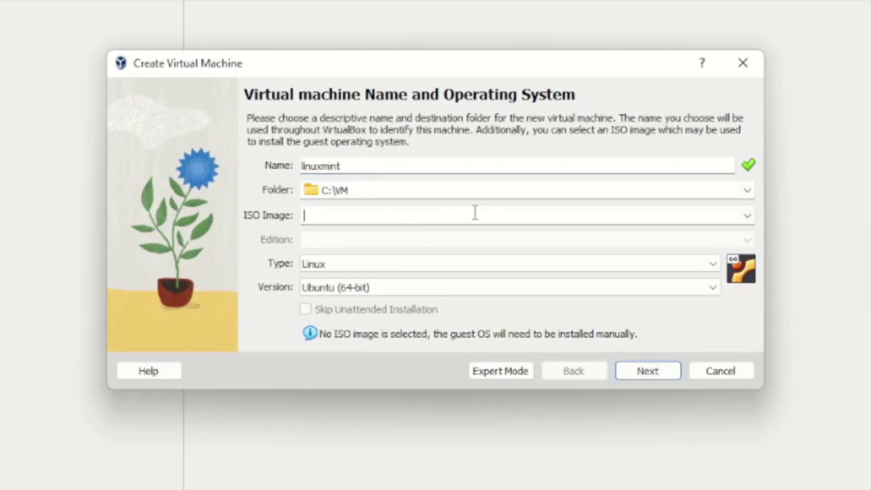
{"action": "left_click", "coordinate": [746, 216]}
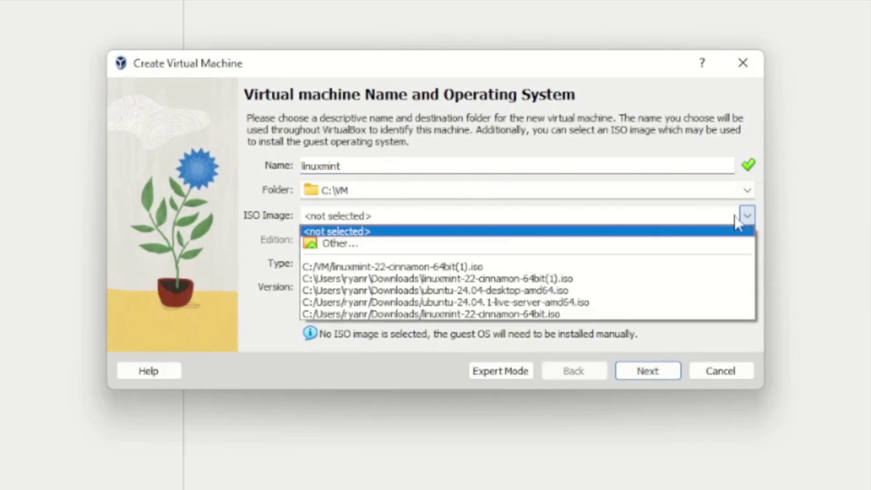
{"action": "left_click", "coordinate": [522, 267]}
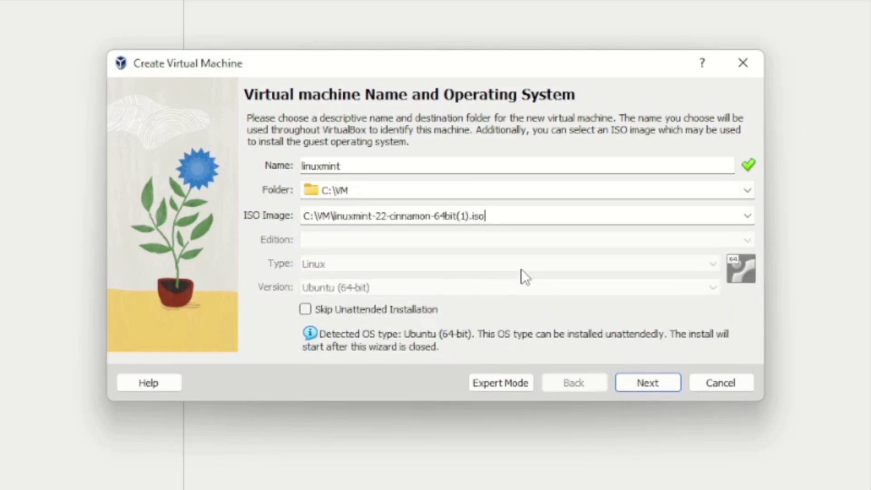
{"action": "left_click", "coordinate": [311, 313]}
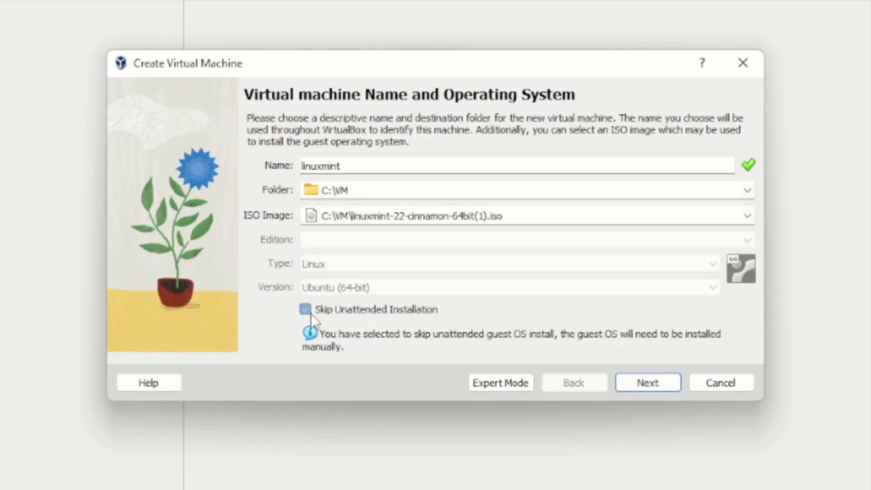
{"action": "left_click", "coordinate": [631, 375]}
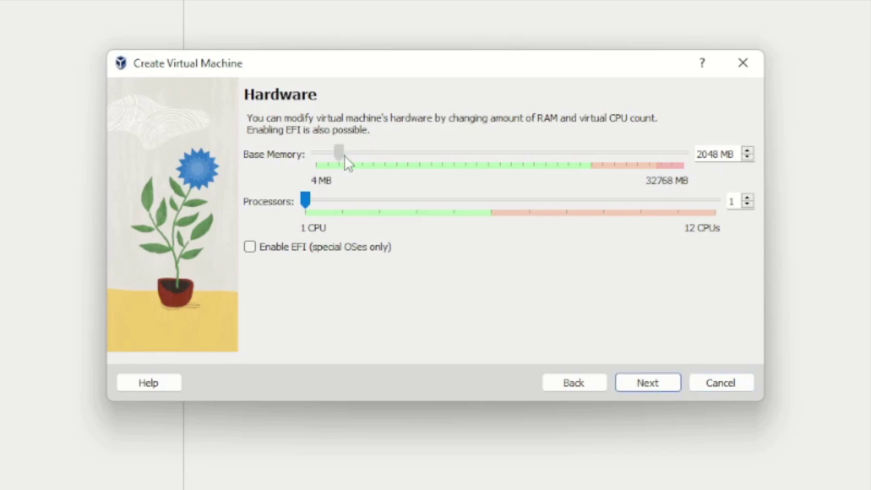
Give the virtual machine 4096 MB of base memory and 3 processors, continuing to the virtual hard disk settings
{"action": "left_click_drag", "start_coordinate": [344, 156], "coordinate": [362, 152]}
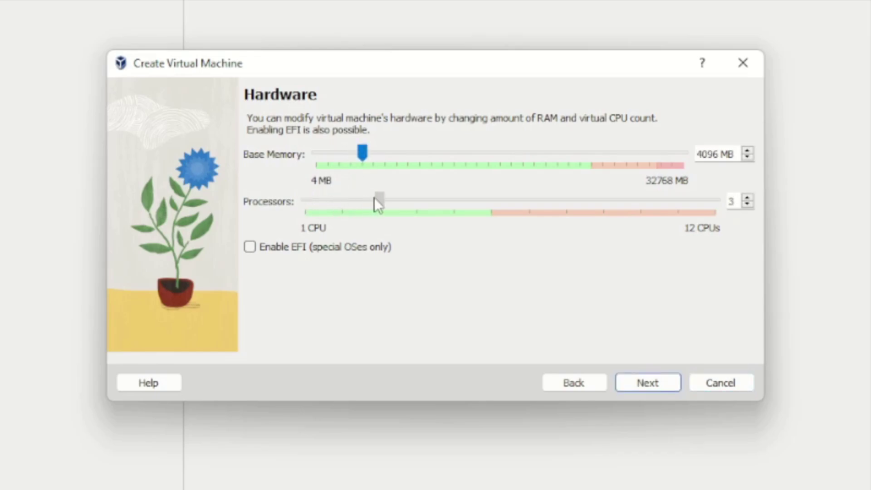
{"action": "left_click_drag", "start_coordinate": [374, 198], "coordinate": [375, 198]}
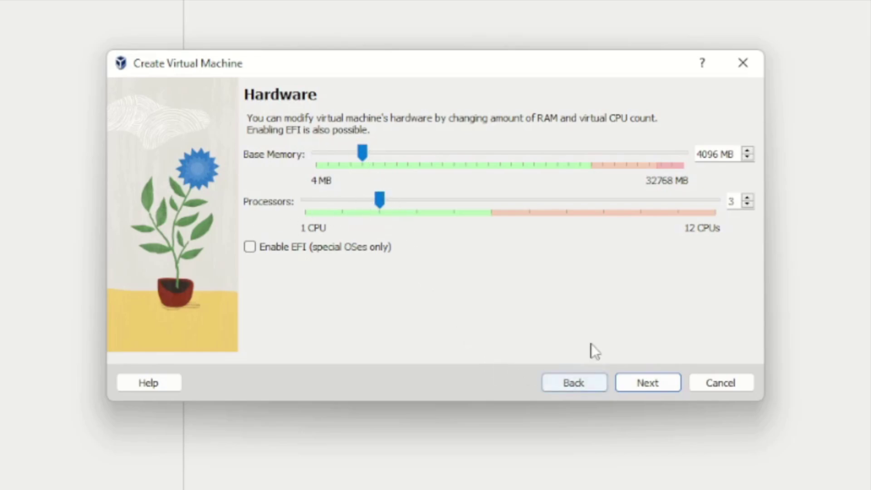
{"action": "left_click", "coordinate": [651, 384]}
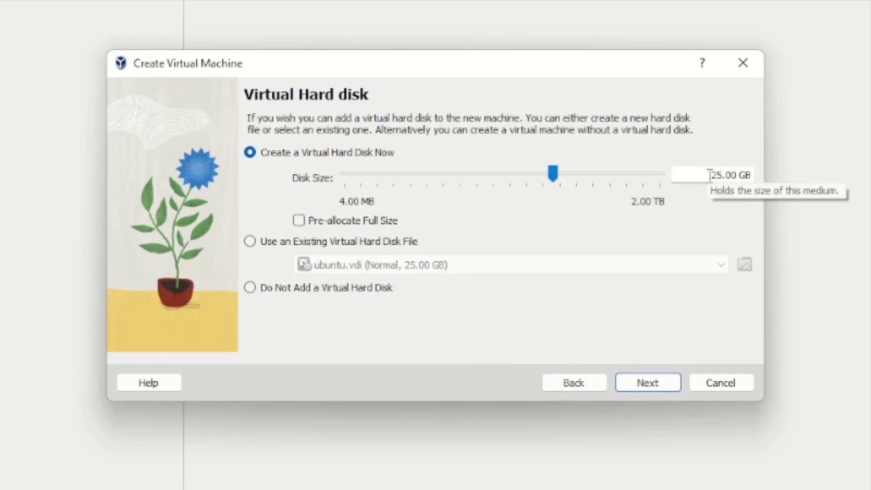
Create a new 25 GB virtual hard disk with Pre-allocate Full Size enabled and finish creating the virtual machine
{"action": "left_click_drag", "start_coordinate": [710, 175], "coordinate": [755, 181]}
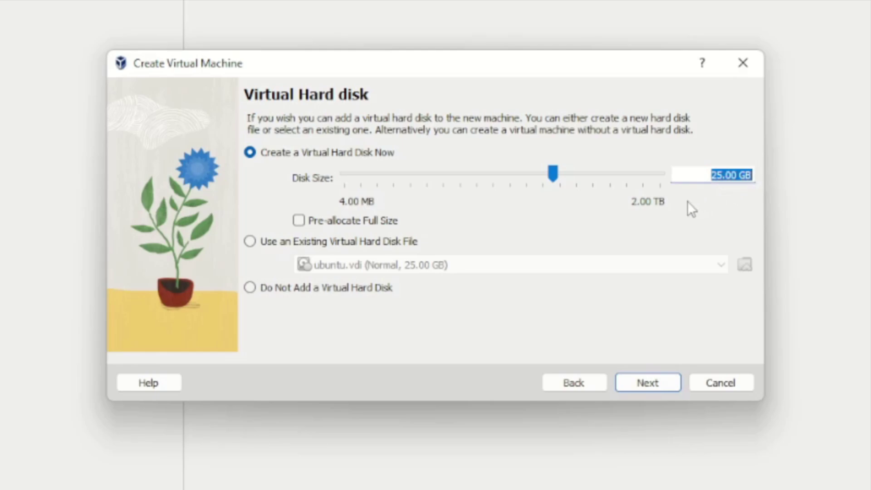
{"action": "left_click", "coordinate": [300, 222]}
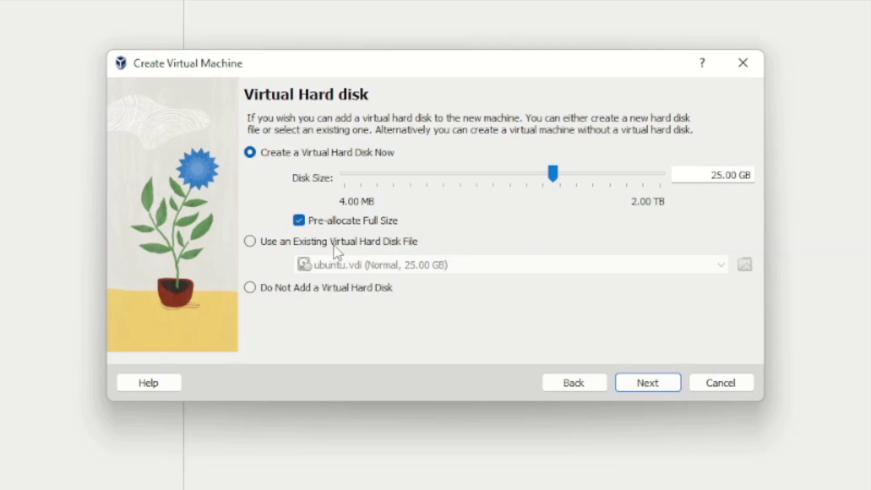
{"action": "left_click", "coordinate": [632, 380]}
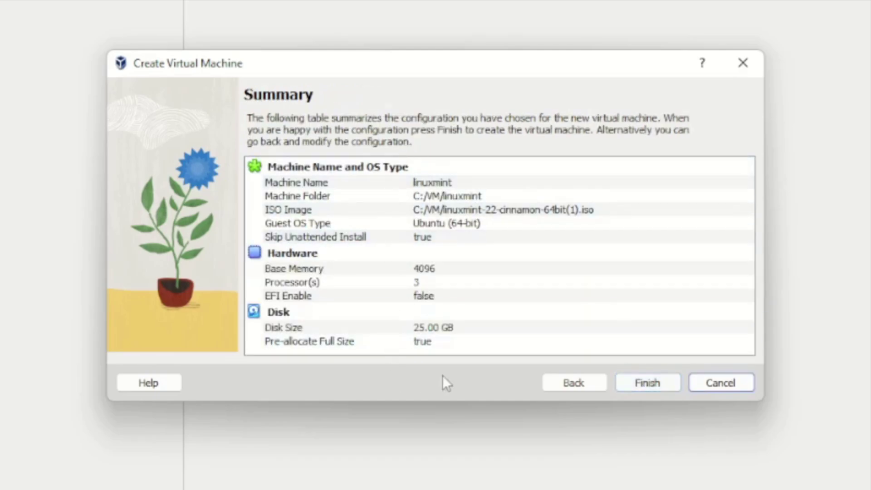
{"action": "left_click", "coordinate": [654, 385]}
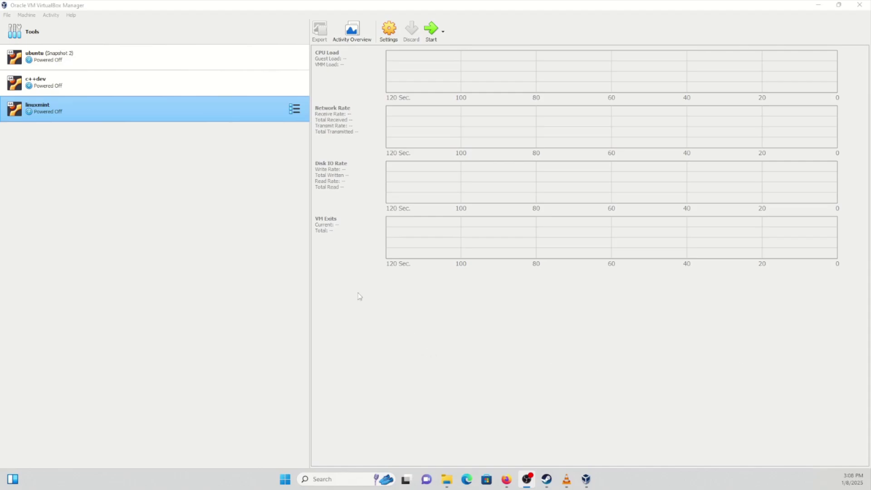
Start the linuxmint virtual machine, maximize its window and boot it with the Start Linux Mint entry
{"action": "left_click", "coordinate": [219, 110]}
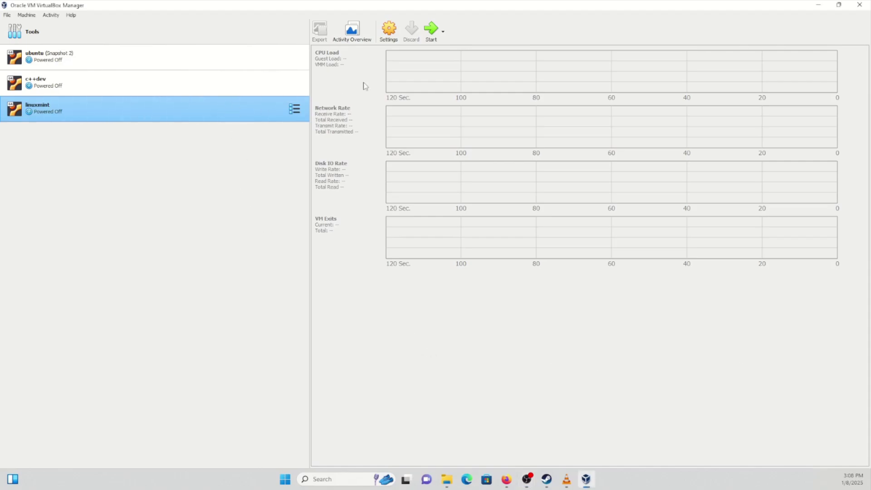
{"action": "left_click", "coordinate": [427, 29]}
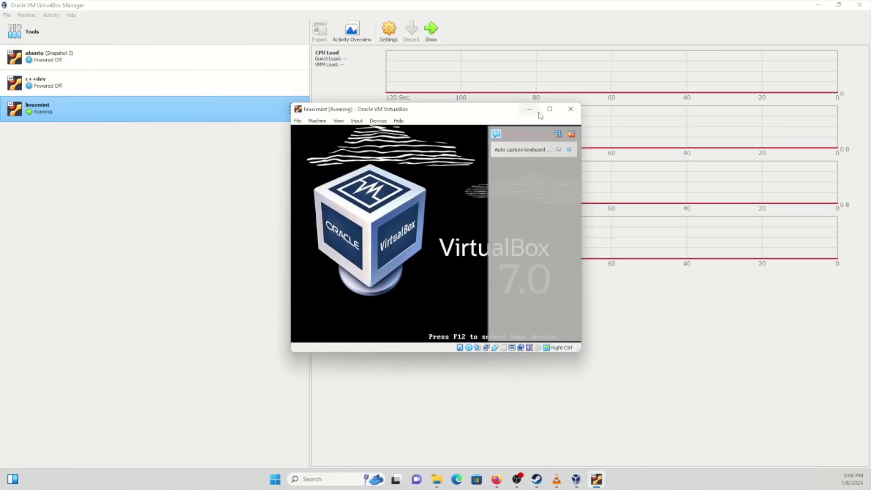
{"action": "mouse_move", "coordinate": [548, 112]}
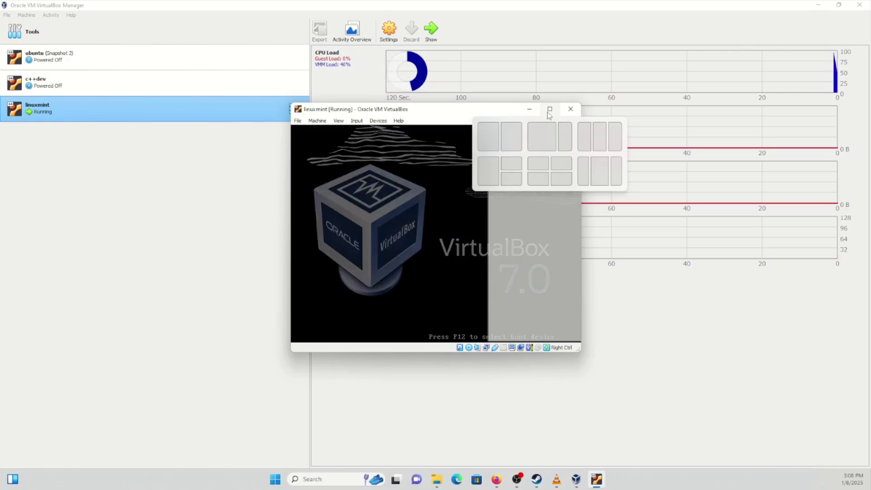
{"action": "left_click", "coordinate": [549, 114]}
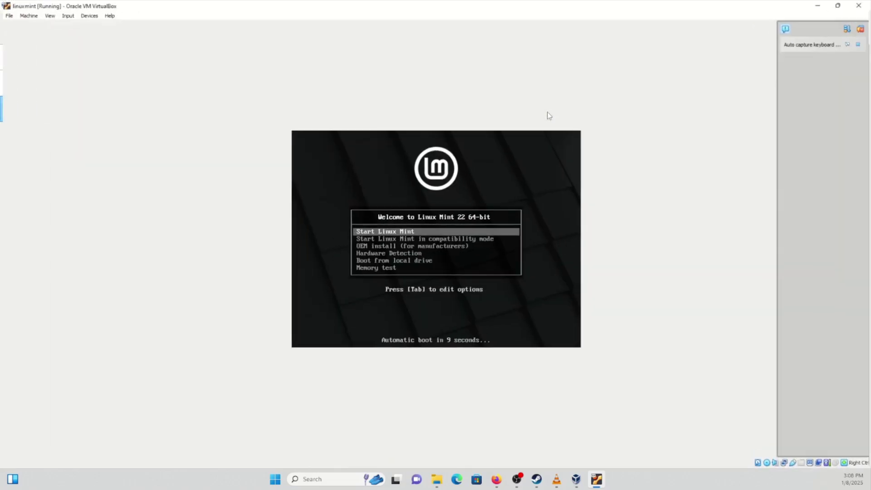
{"action": "left_click", "coordinate": [324, 213]}
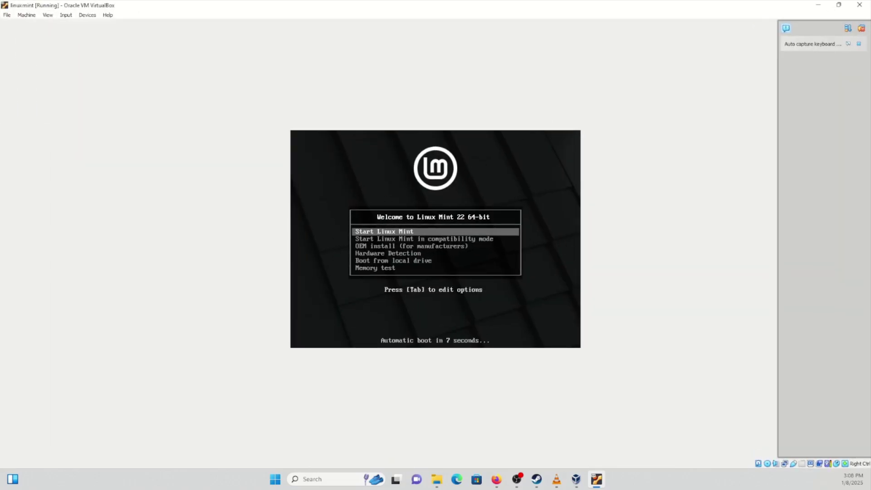
{"action": "key", "text": "Return"}
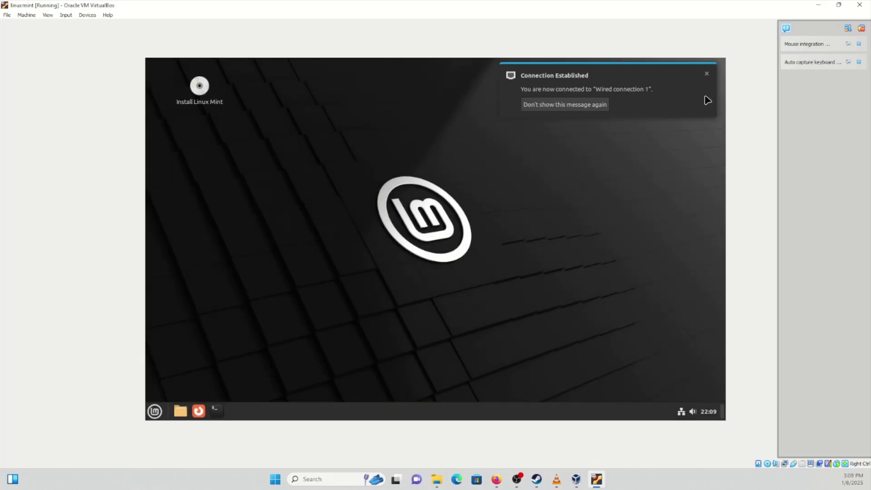
Dismiss the network connection notification and look over the application menu of the live Linux Mint desktop
{"action": "left_click", "coordinate": [706, 75]}
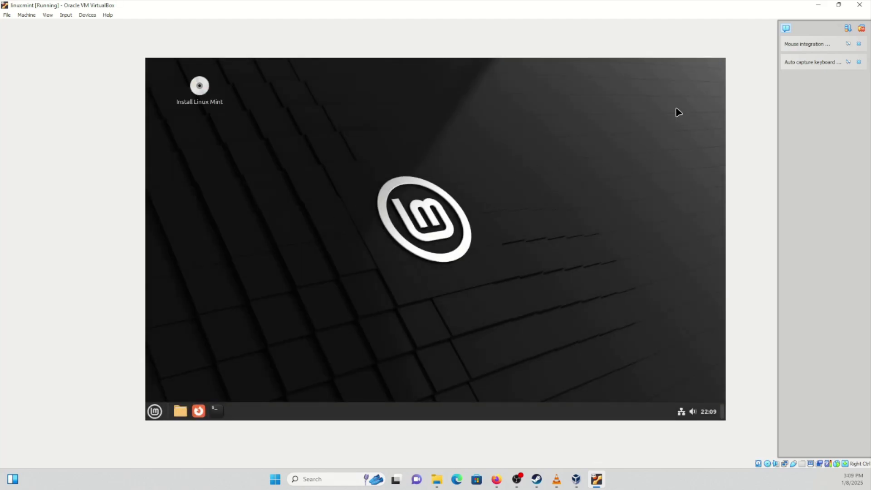
{"action": "left_click", "coordinate": [154, 410]}
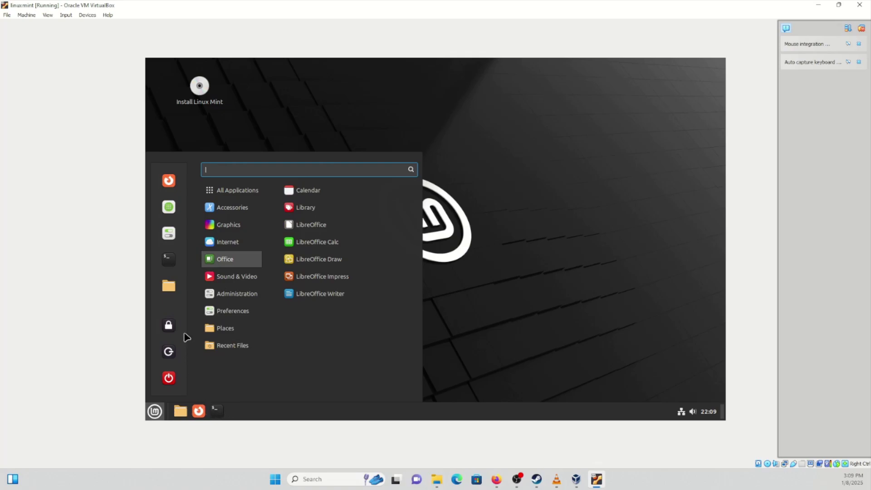
{"action": "left_click", "coordinate": [321, 93]}
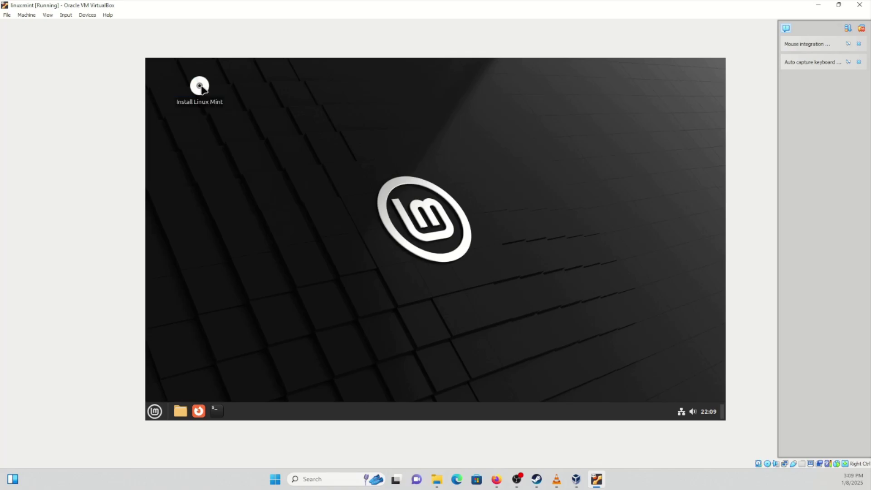
Launch the Linux Mint installer and proceed with English as the language, the English (US) keyboard layout and no multimedia codecs
{"action": "double_click", "coordinate": [202, 89]}
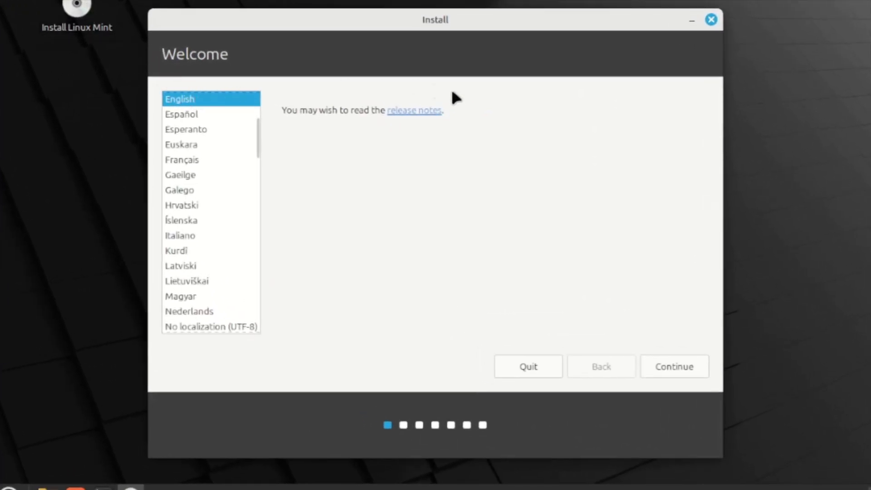
{"action": "left_click", "coordinate": [664, 362]}
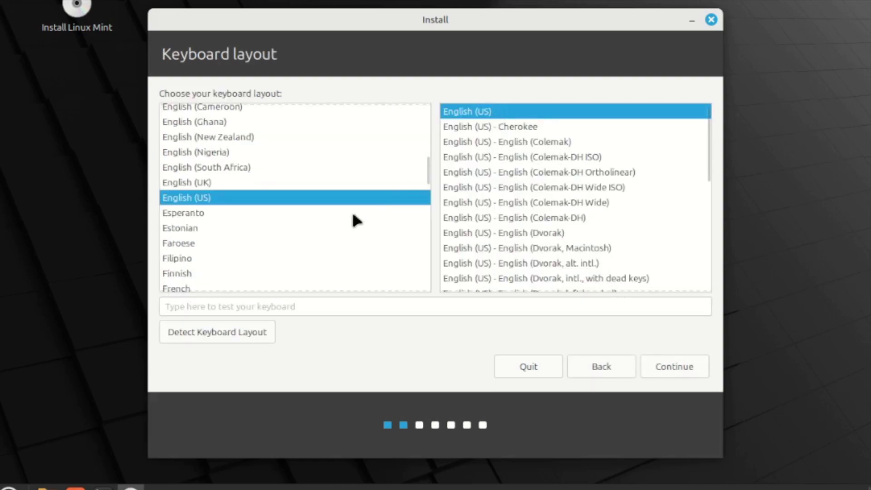
{"action": "left_click", "coordinate": [660, 361]}
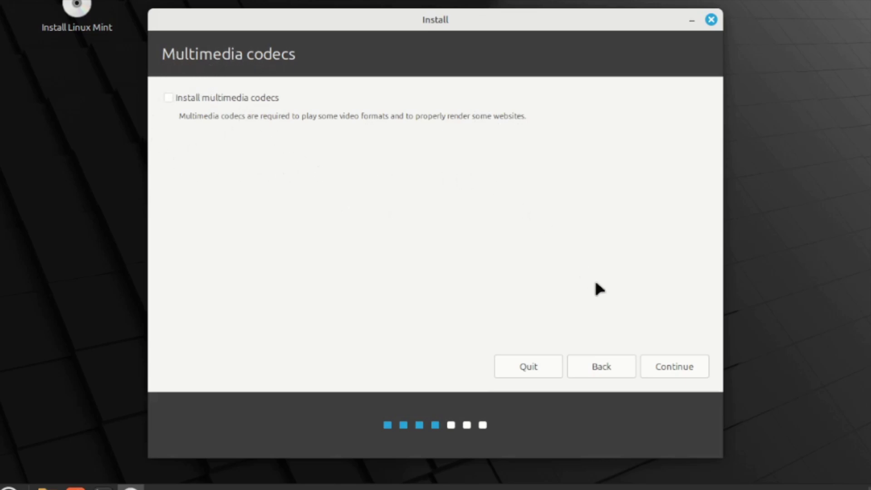
{"action": "left_click", "coordinate": [658, 368]}
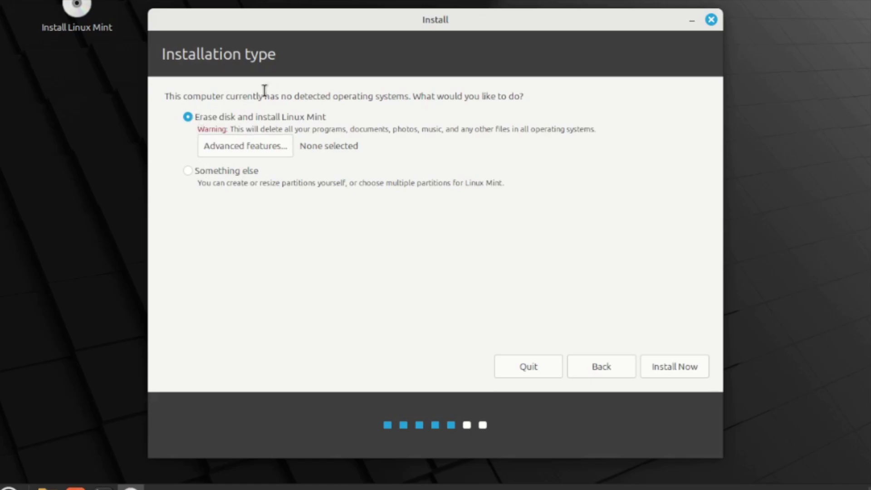
Start the installation with Erase disk and install Linux Mint, confirming the disk changes, and use Denver as the time zone location
{"action": "left_click", "coordinate": [649, 365]}
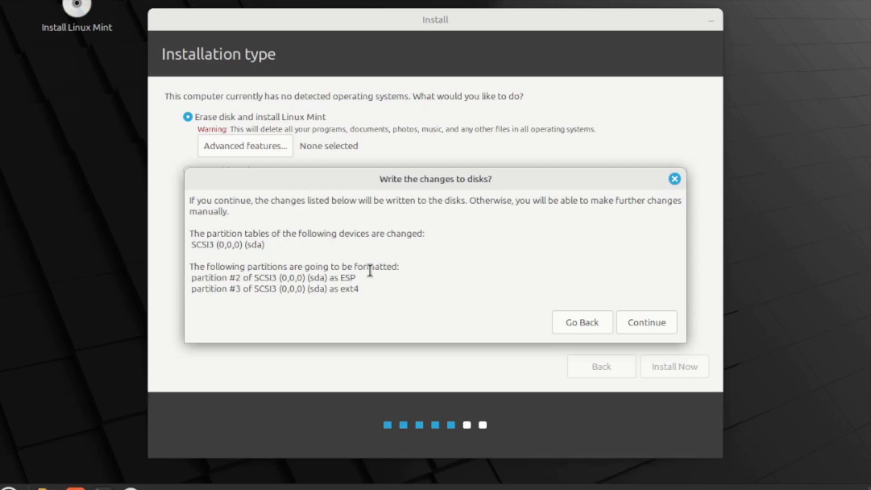
{"action": "left_click", "coordinate": [647, 322]}
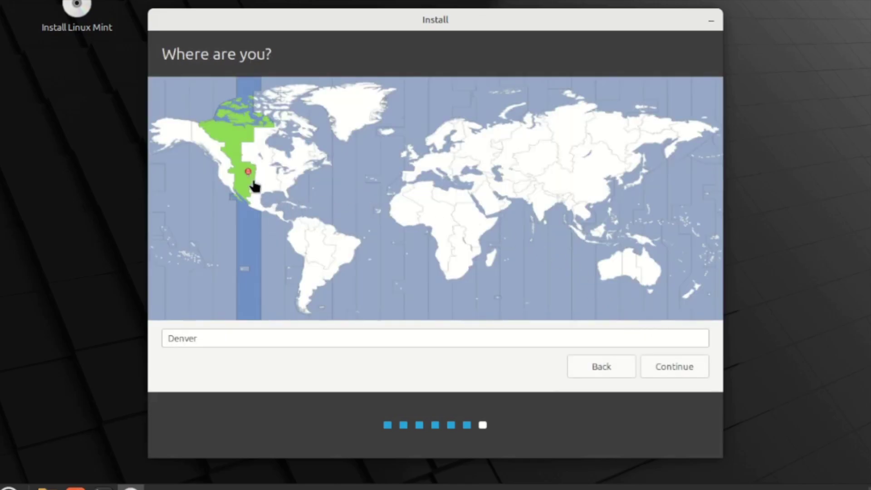
{"action": "left_click", "coordinate": [671, 367]}
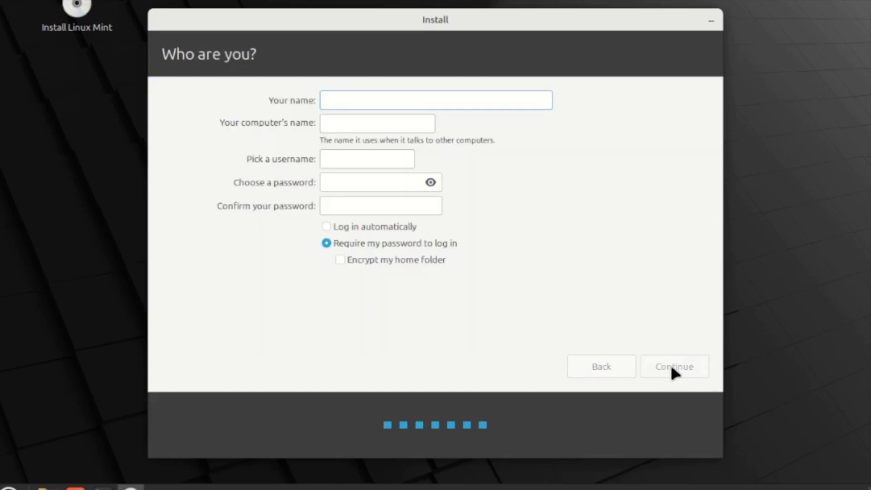
Create the user account potato on computer potato-VirtualBox, enter and confirm the account password, choose Log in automatically, and continue the installation
{"action": "type", "text": "potato"}
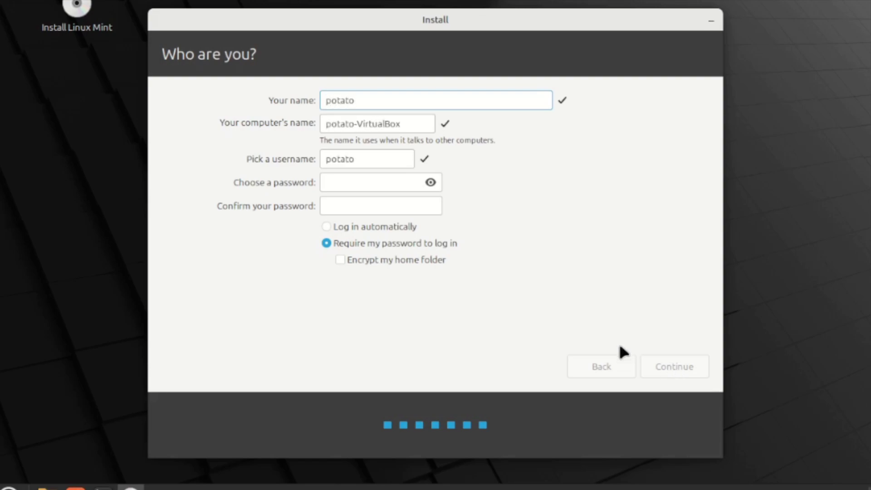
{"action": "left_click", "coordinate": [353, 182]}
{"action": "type", "text": "●●●●"}
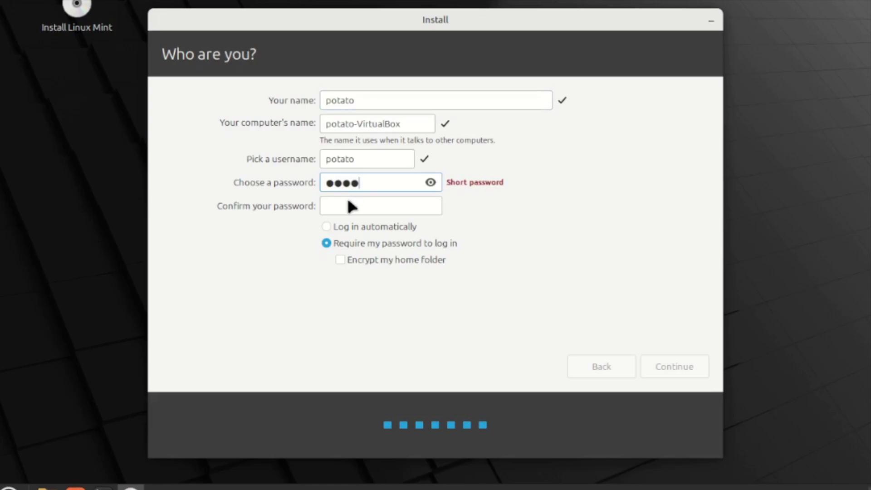
{"action": "left_click", "coordinate": [347, 201]}
{"action": "type", "text": "●●●●"}
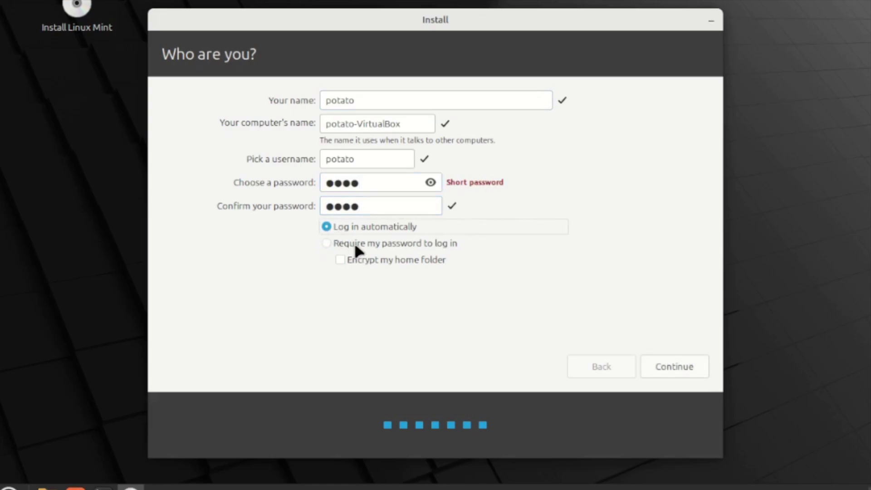
{"action": "left_click", "coordinate": [667, 368]}
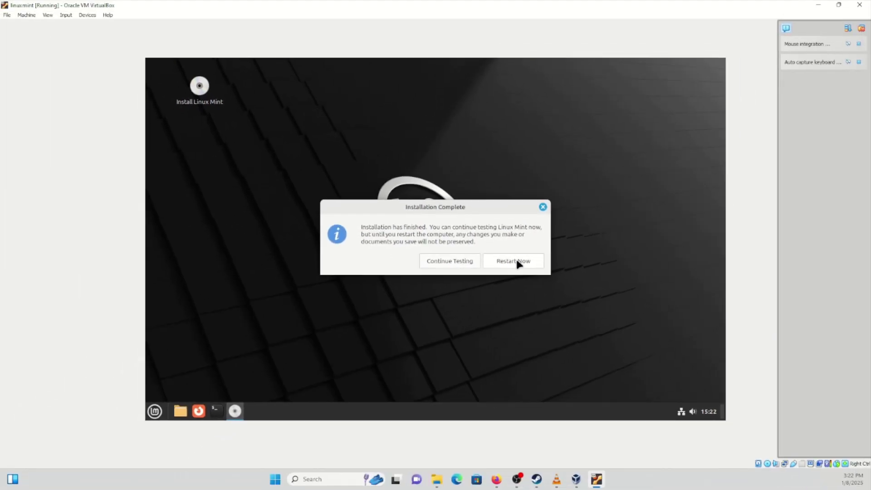
Restart the virtual machine into the installed Linux Mint system, then close the network notification and the Welcome window
{"action": "left_click", "coordinate": [517, 262]}
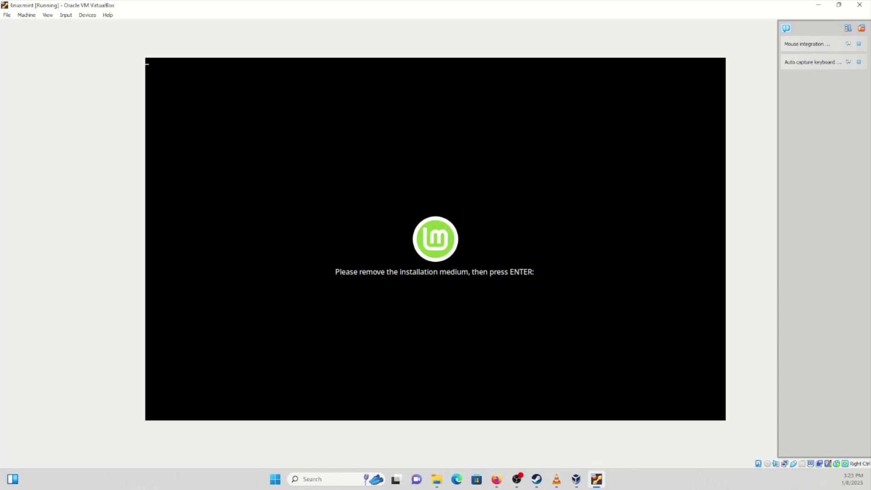
{"action": "key", "text": "Return"}
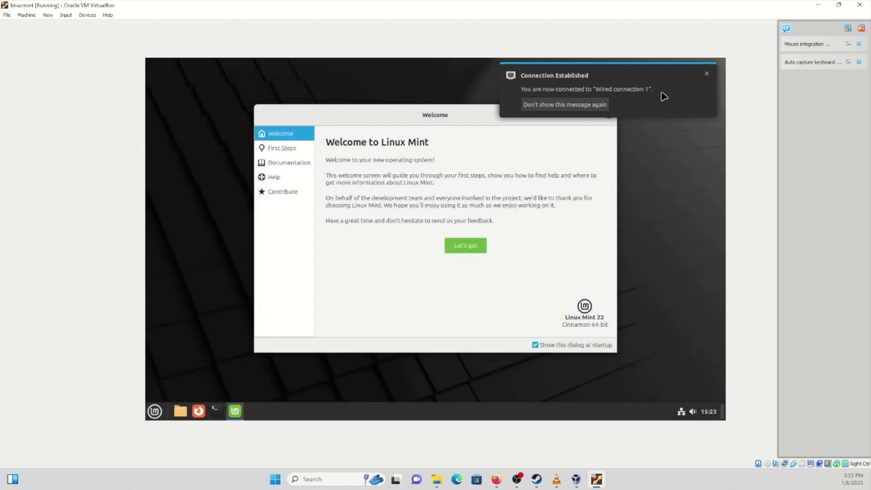
{"action": "left_click", "coordinate": [706, 74]}
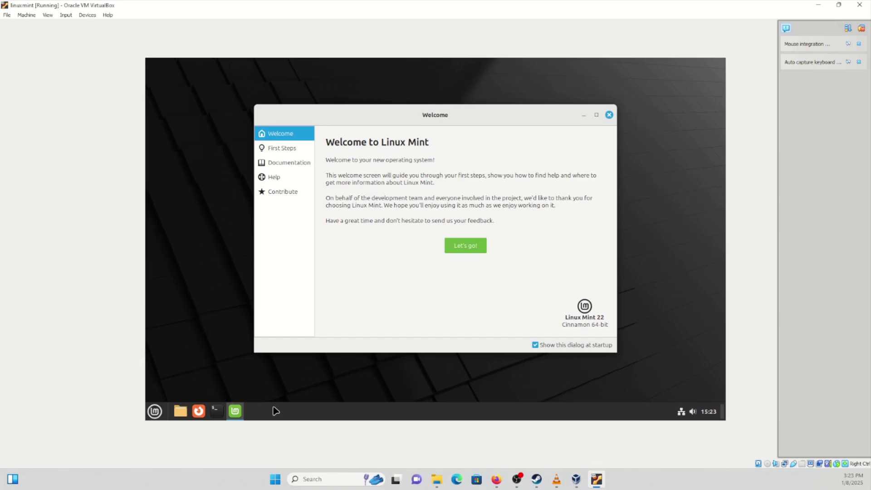
{"action": "left_click", "coordinate": [608, 115]}
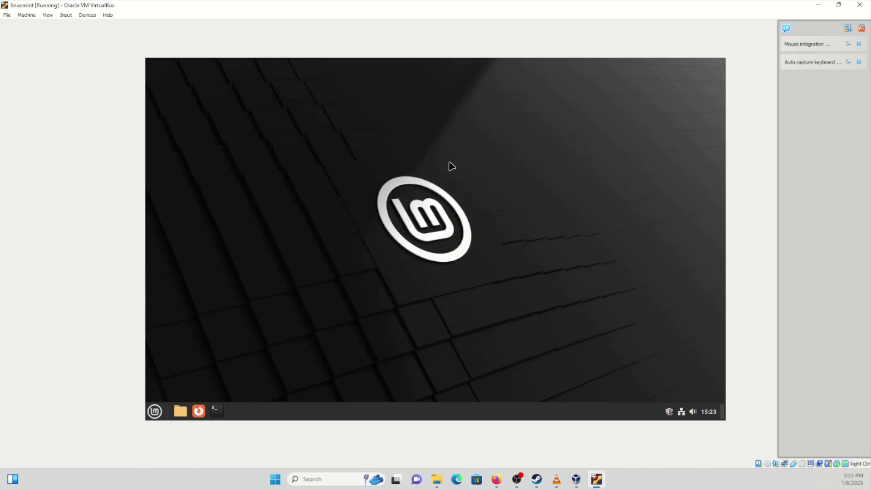